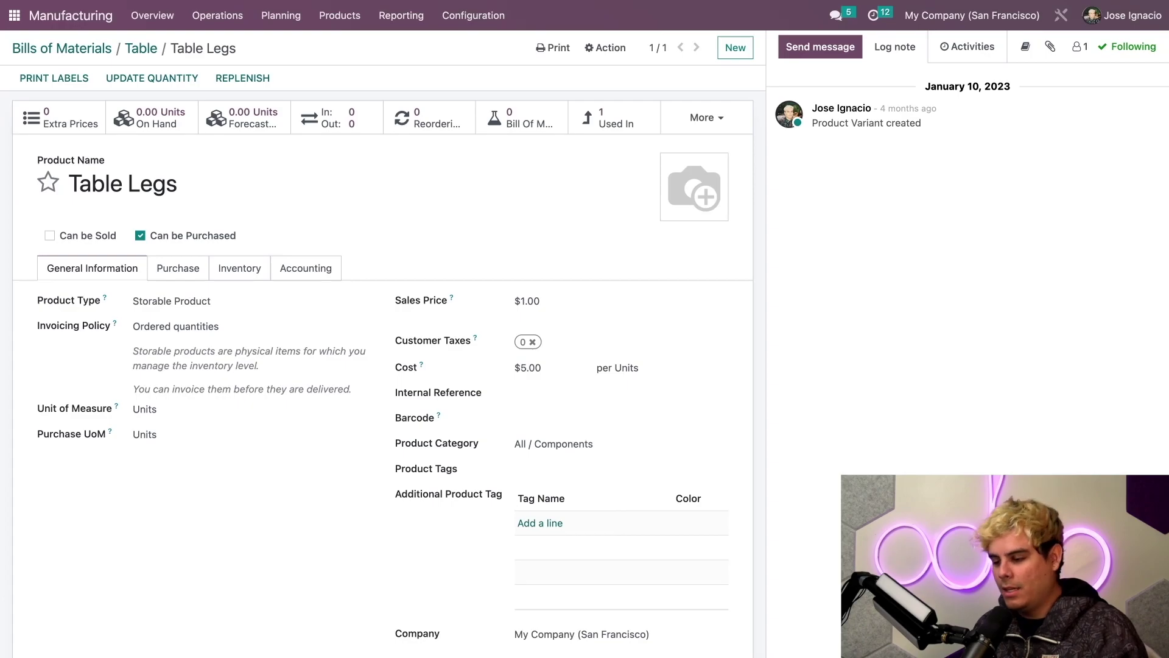
- From the Table bill of materials, open the Table Top component to check its cost and return to the bill of materials
{"action": "left_click", "coordinate": [141, 49]}
{"action": "left_click", "coordinate": [164, 349]}
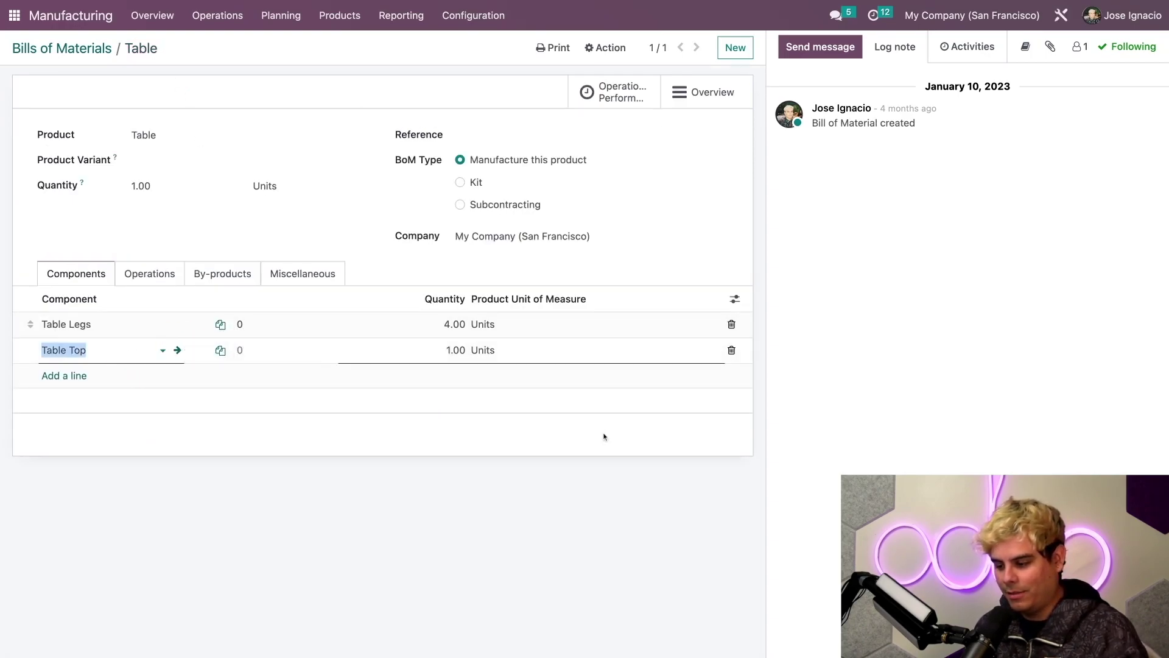
{"action": "left_click", "coordinate": [178, 350]}
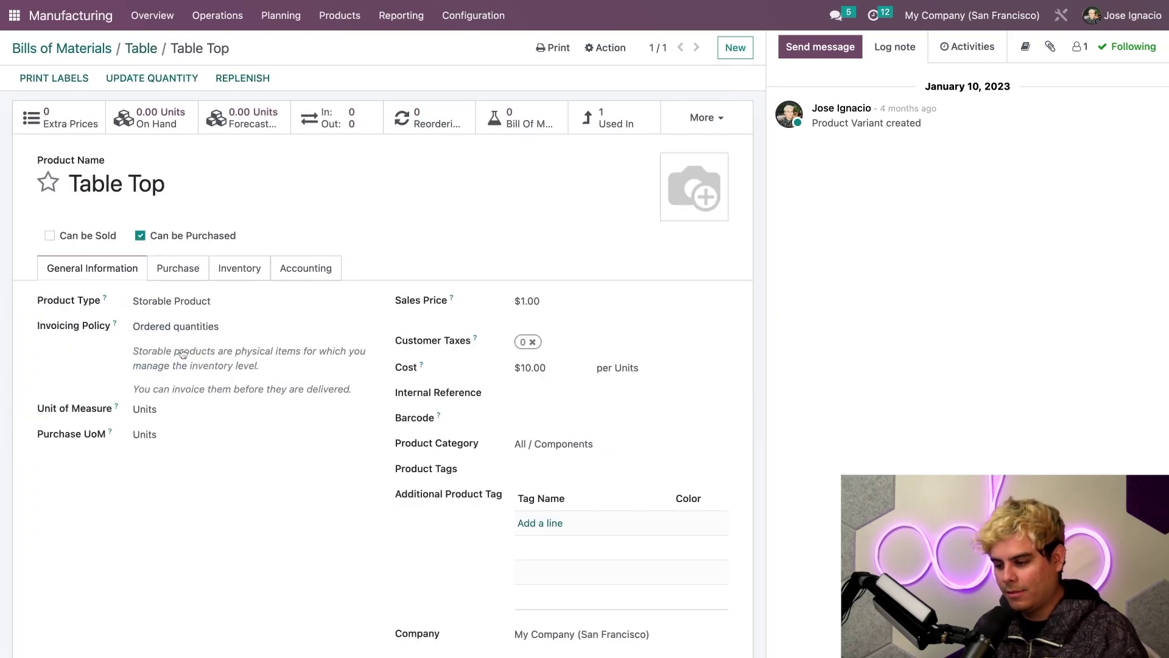
{"action": "left_click", "coordinate": [542, 366]}
{"action": "left_click", "coordinate": [140, 48]}
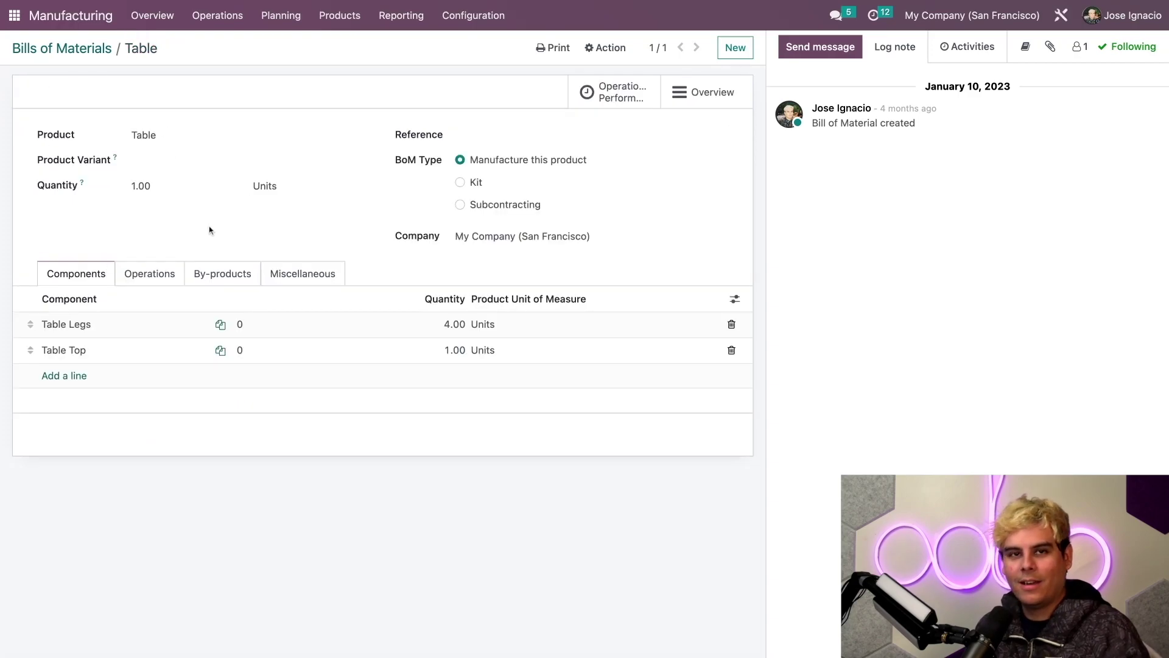
- Open the Assembly operation of the Table bill of materials and examine its PDF worksheet
{"action": "left_click", "coordinate": [147, 272]}
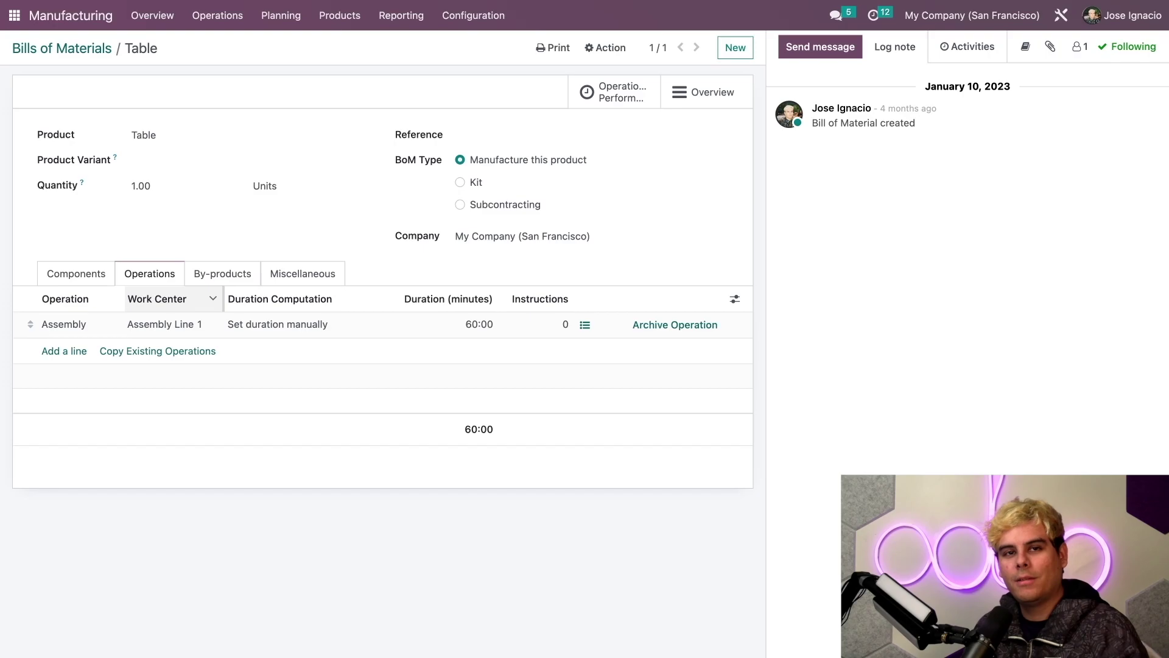
{"action": "left_click", "coordinate": [158, 328]}
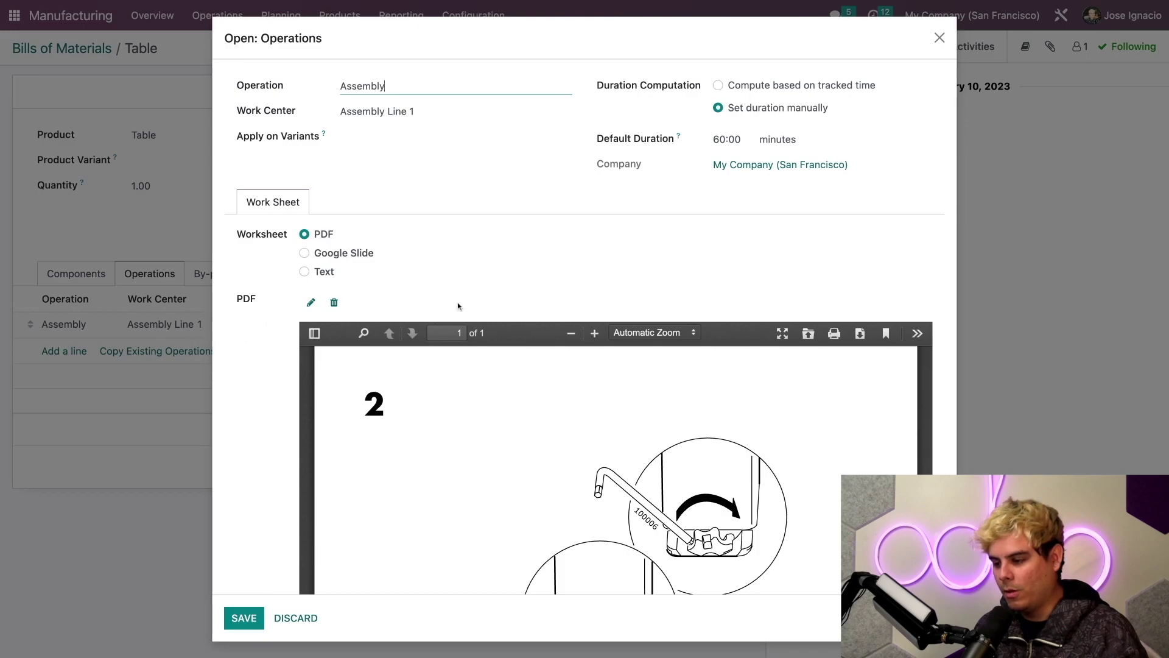
{"action": "scroll", "coordinate": [532, 311], "scroll_direction": "down", "scroll_amount": 3}
{"action": "scroll", "coordinate": [563, 196], "scroll_direction": "up", "scroll_amount": 3}
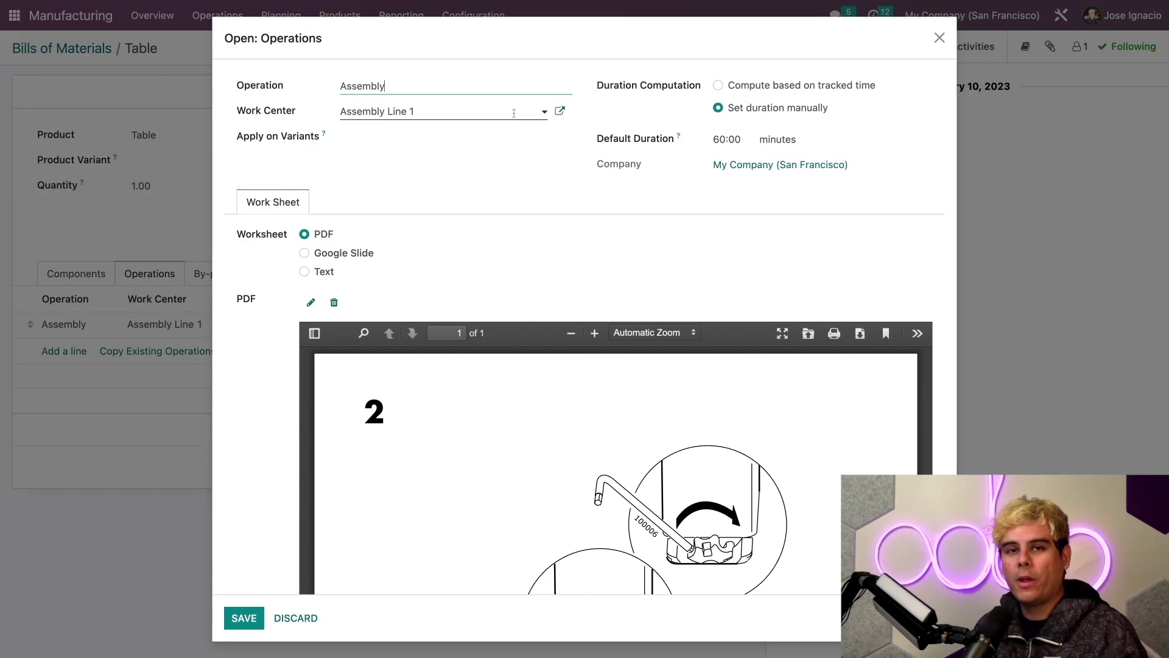
- Check the cost per hour of the Assembly Line 1 work center and close the work center and operation without saving
{"action": "left_click", "coordinate": [560, 111]}
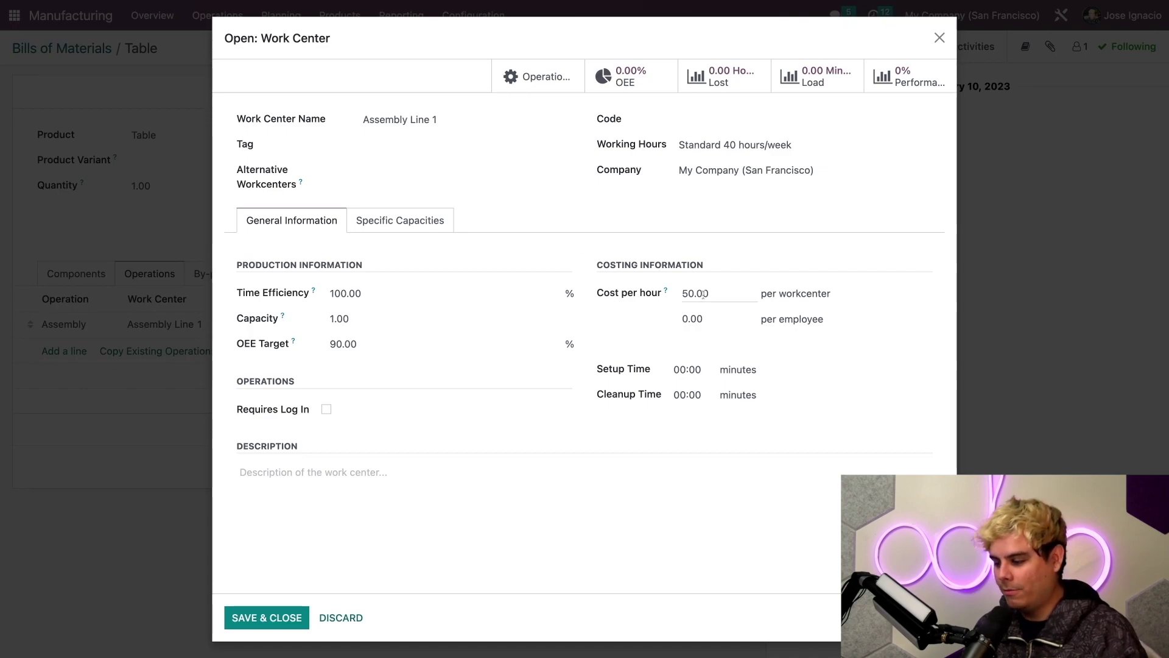
{"action": "double_click", "coordinate": [599, 292]}
{"action": "left_click", "coordinate": [600, 292]}
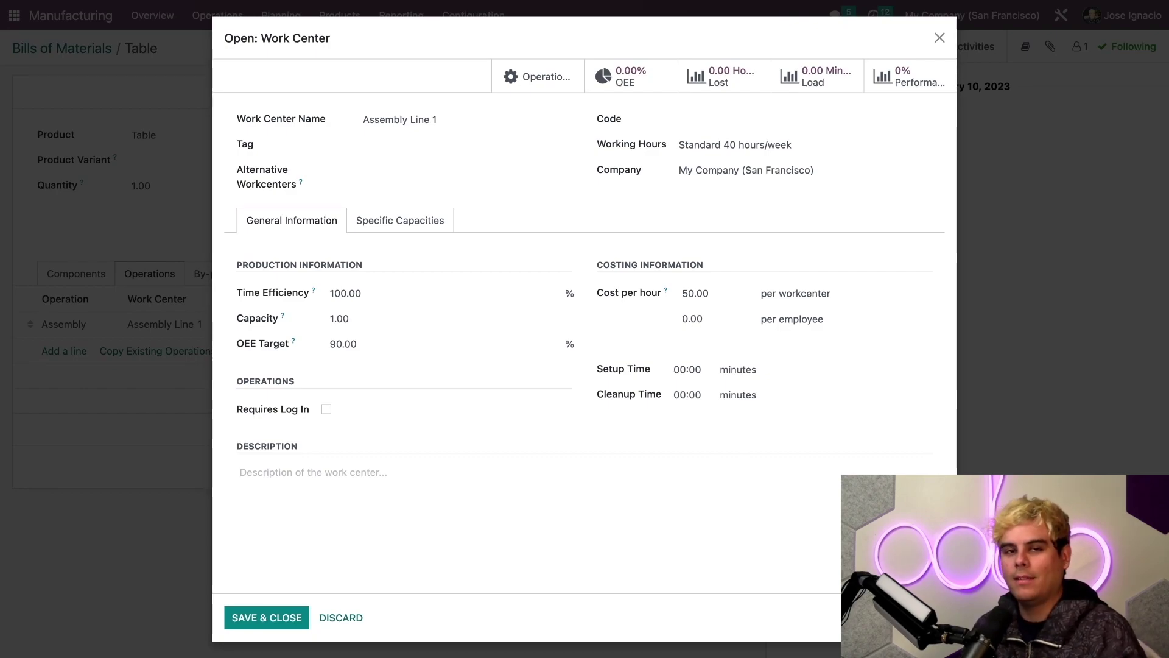
{"action": "left_click", "coordinate": [341, 618]}
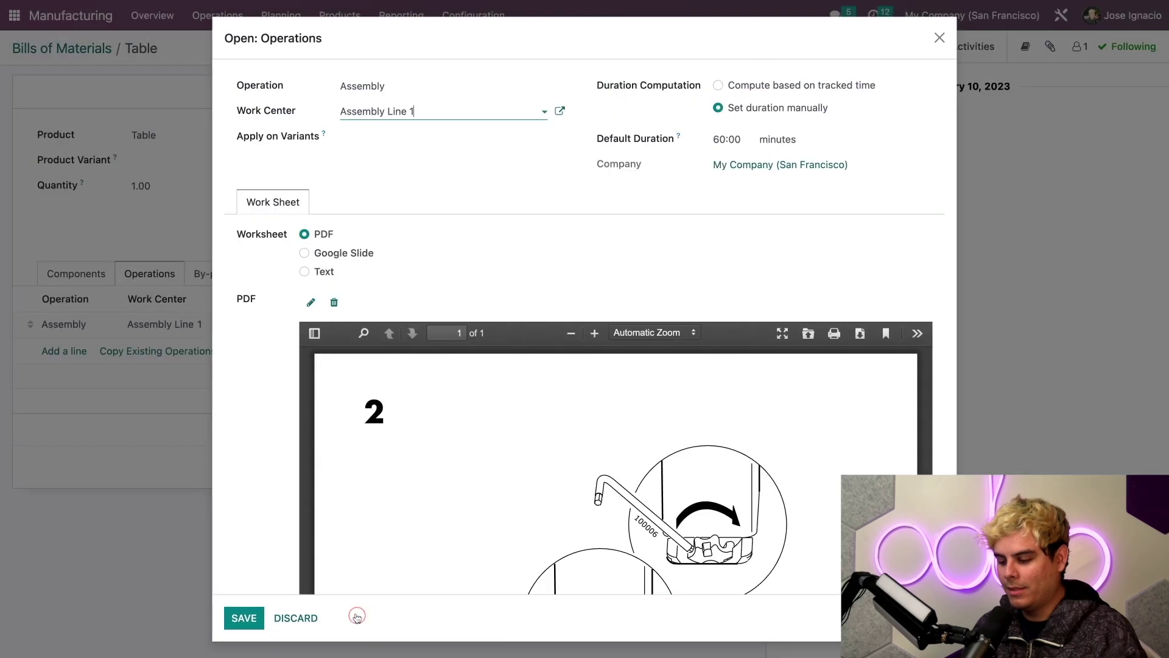
{"action": "left_click", "coordinate": [301, 618]}
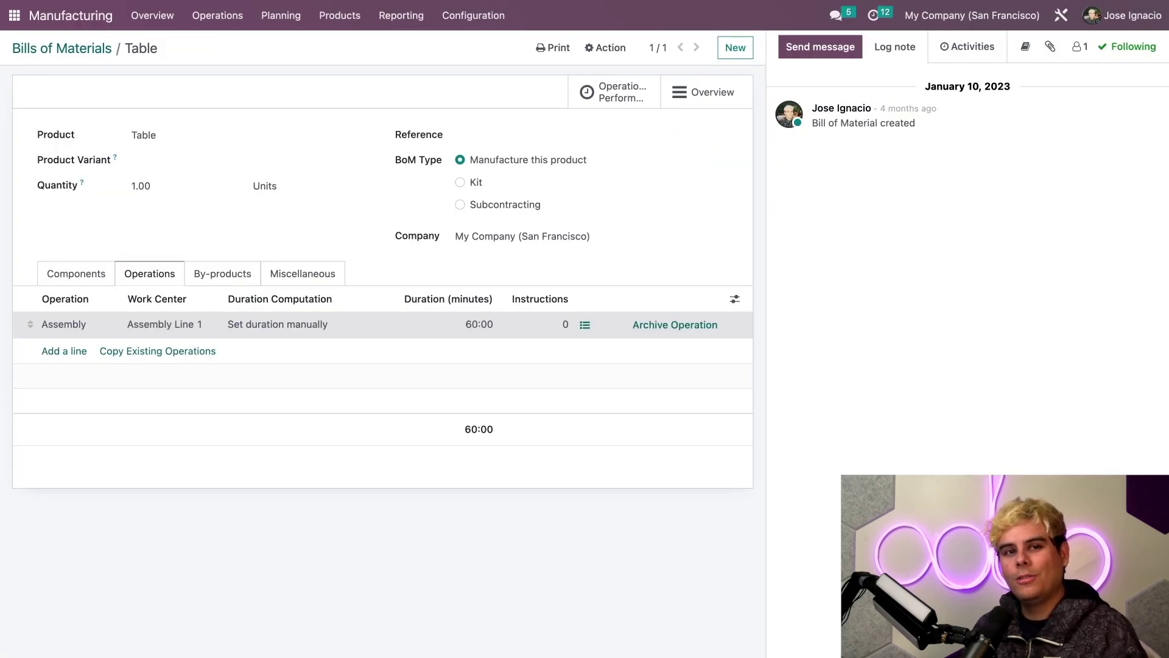
- From the BoM overview, compute the Table product's cost from its bill of materials and return to the overview
{"action": "left_click", "coordinate": [707, 92]}
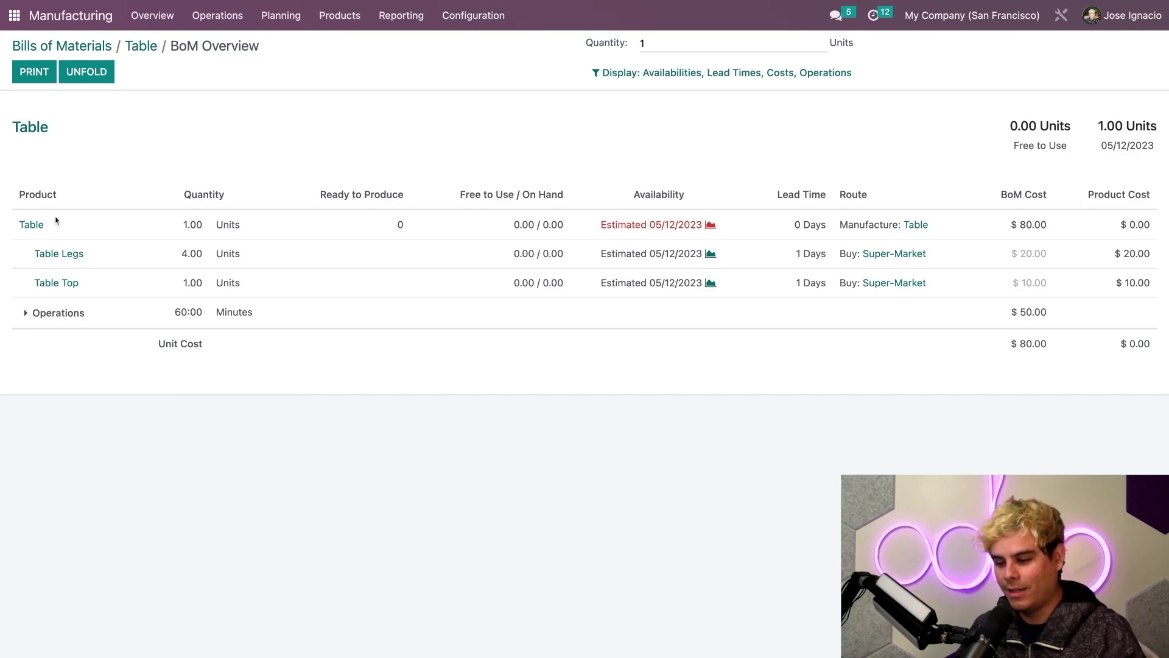
{"action": "left_click", "coordinate": [31, 225]}
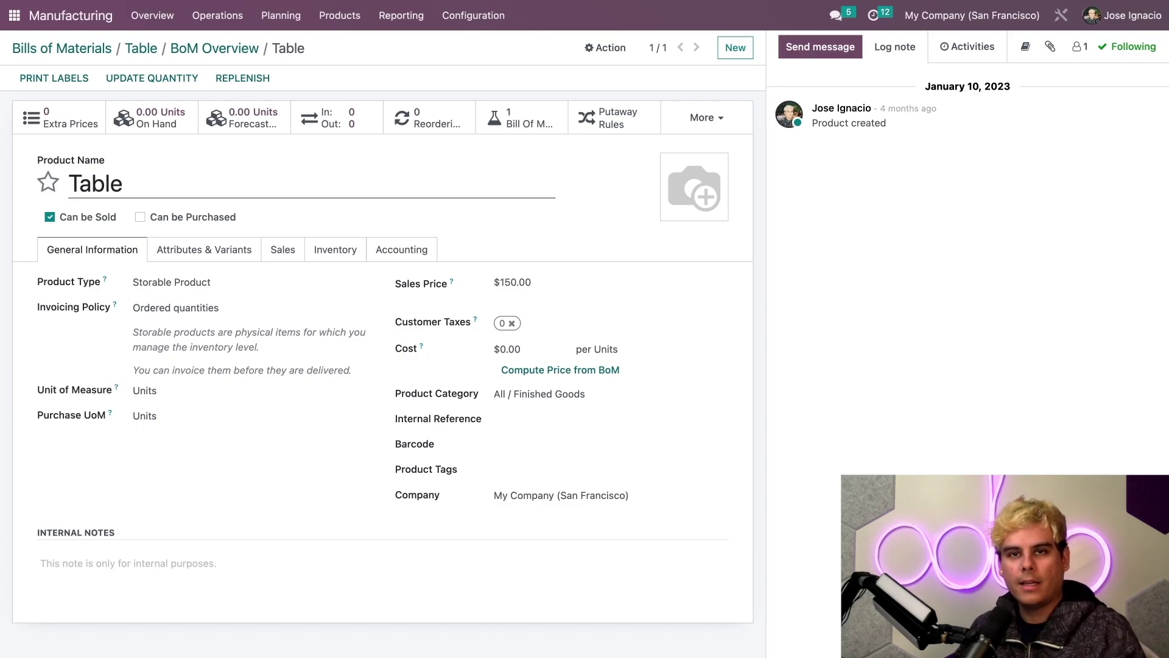
{"action": "left_click", "coordinate": [533, 372]}
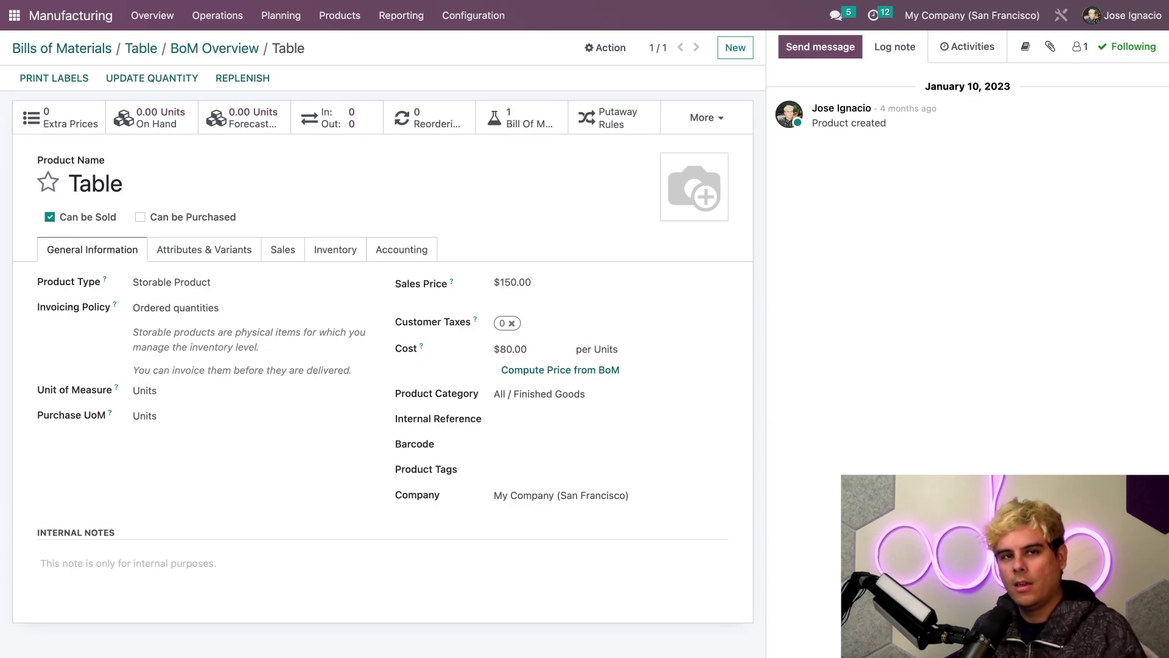
{"action": "left_click", "coordinate": [203, 50]}
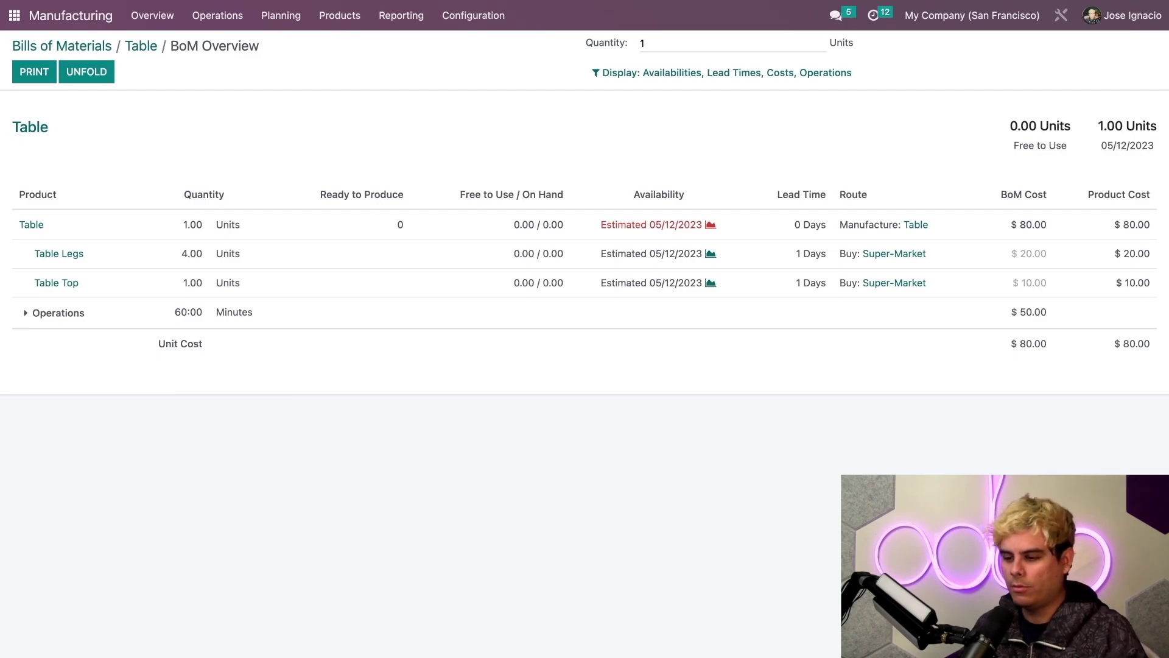
- Switch to the Inventory app, open the All / Components product category and view the products assigned to it
{"action": "left_click", "coordinate": [15, 16]}
{"action": "type", "text": "inv"}
{"action": "key", "text": "Return"}
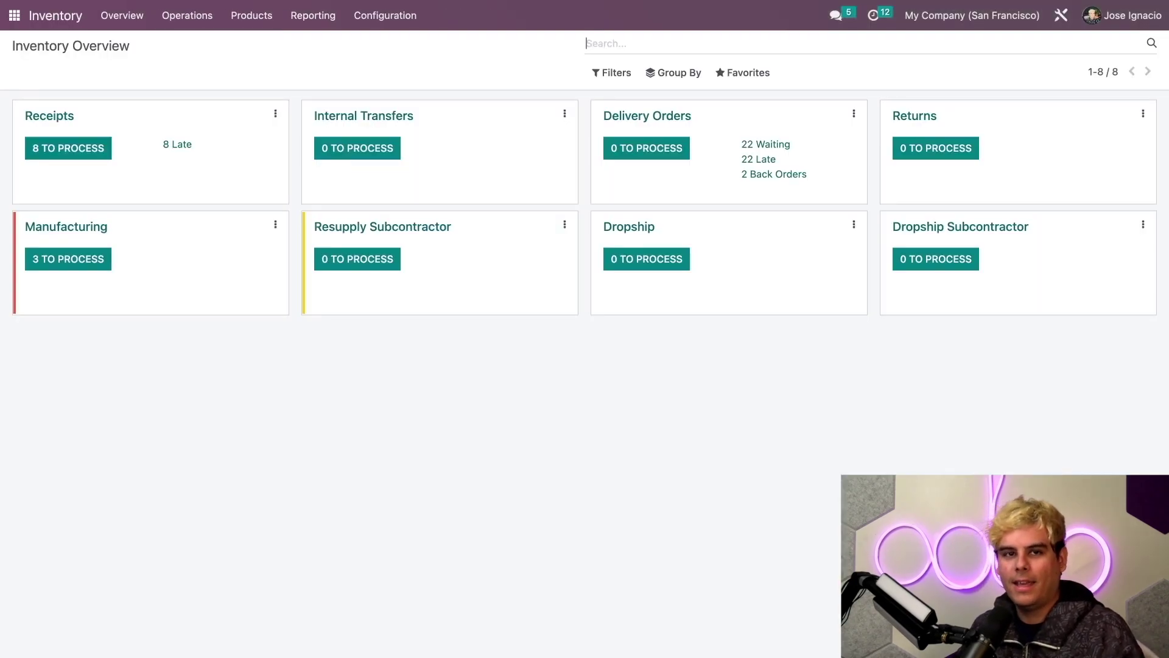
{"action": "left_click", "coordinate": [415, 17]}
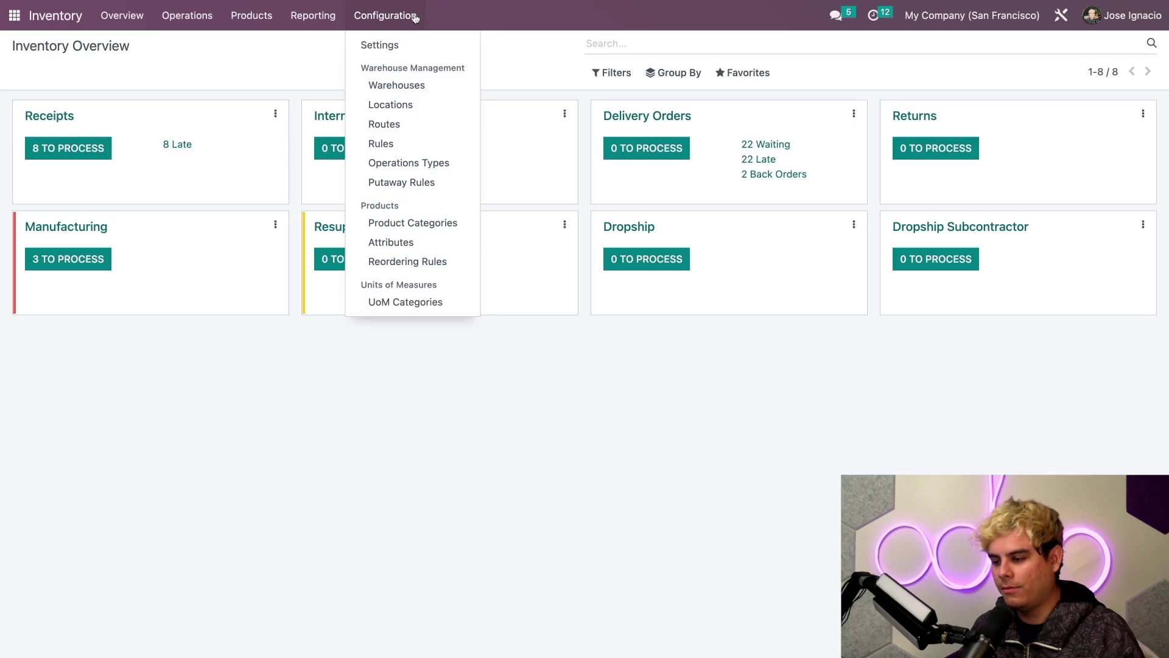
{"action": "left_click", "coordinate": [403, 228]}
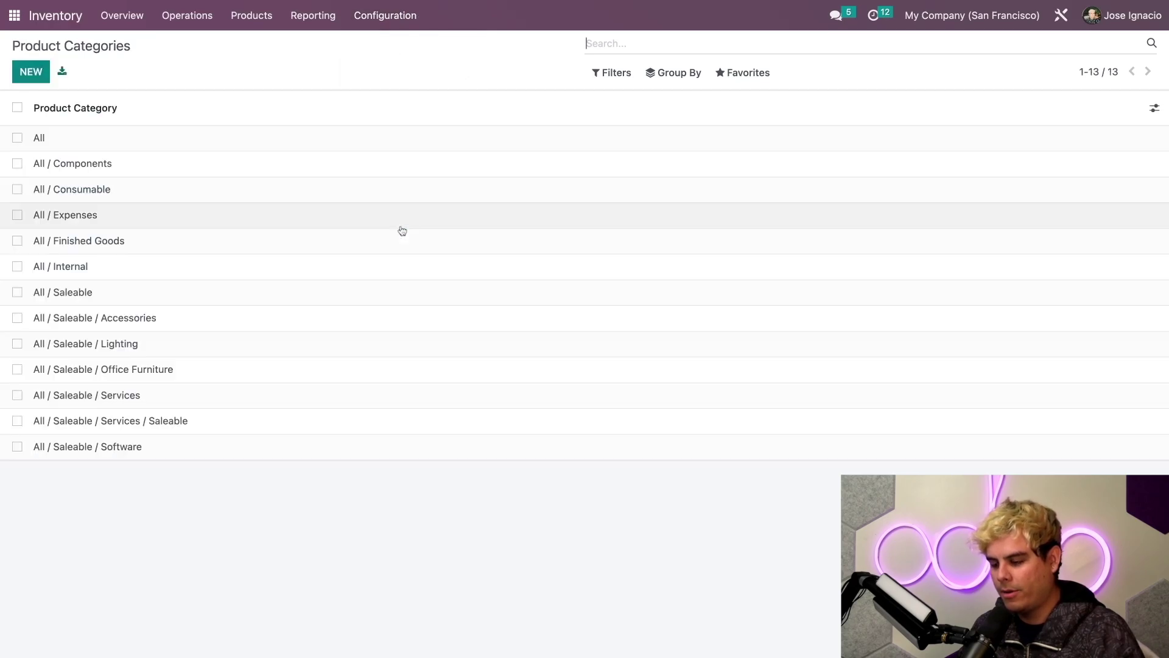
{"action": "left_click", "coordinate": [266, 175]}
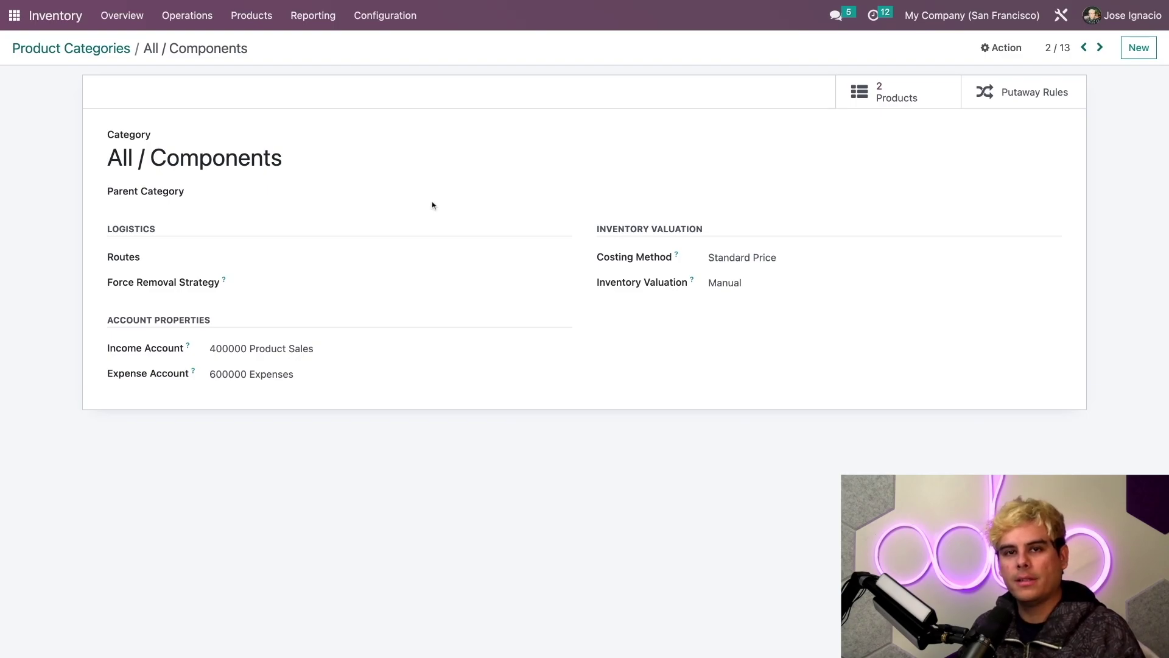
{"action": "left_click", "coordinate": [886, 96]}
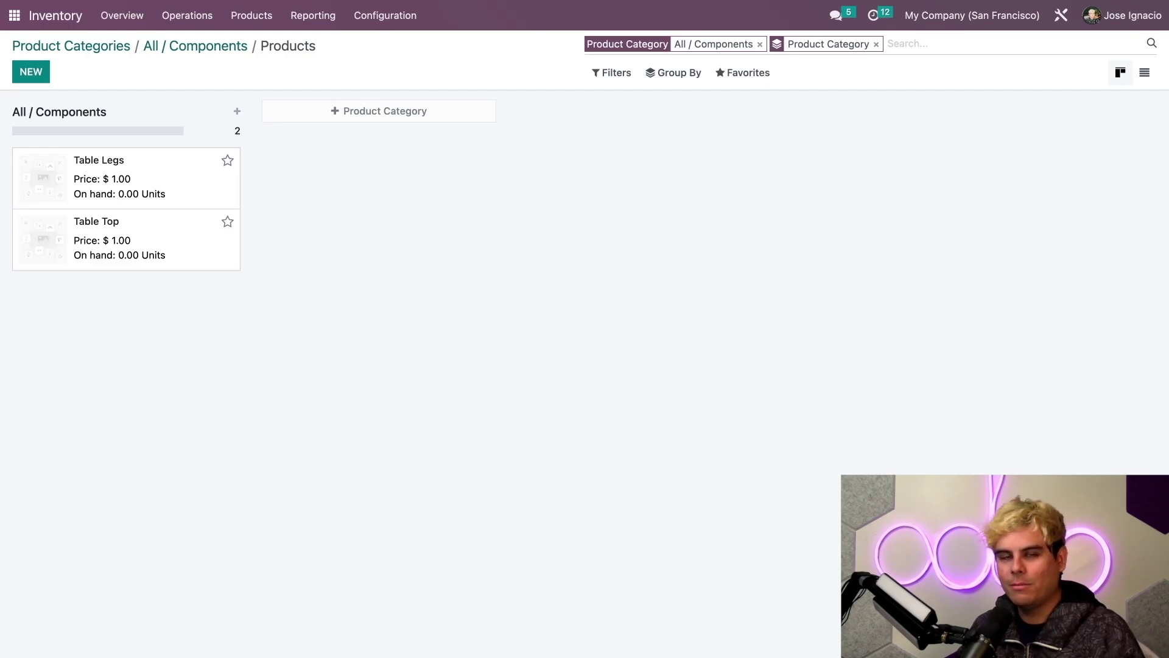
{"action": "left_click", "coordinate": [215, 52]}
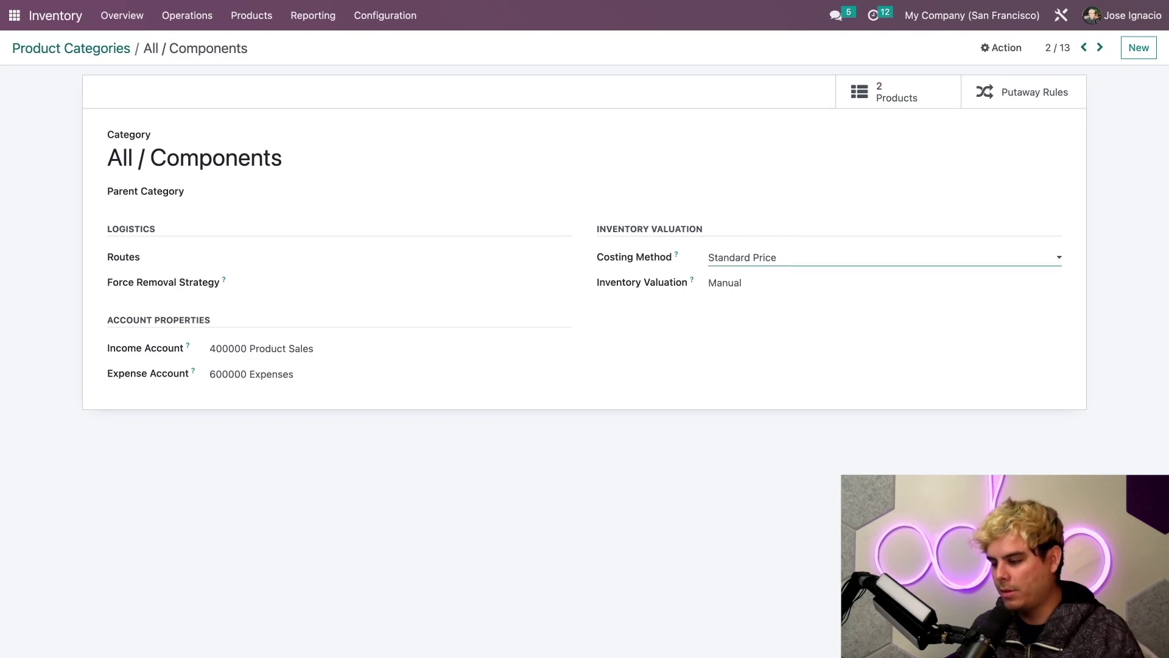
- Try First In First Out (FIFO) as the costing method of the All / Components category and discard the change
{"action": "left_click", "coordinate": [776, 258]}
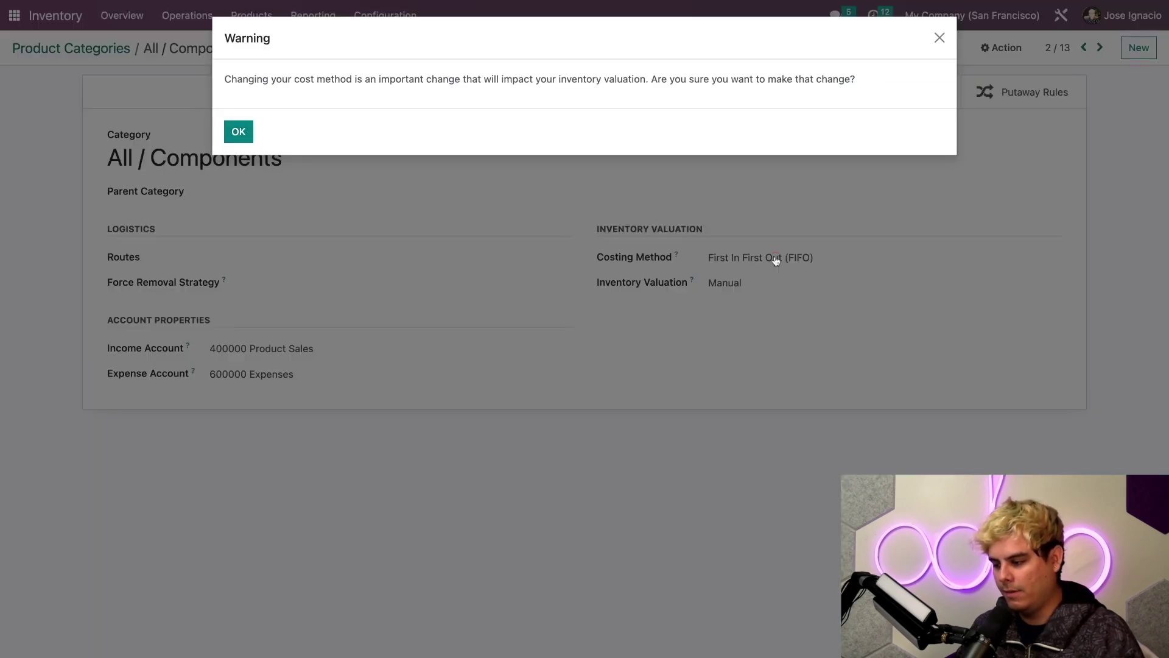
{"action": "left_click", "coordinate": [237, 129]}
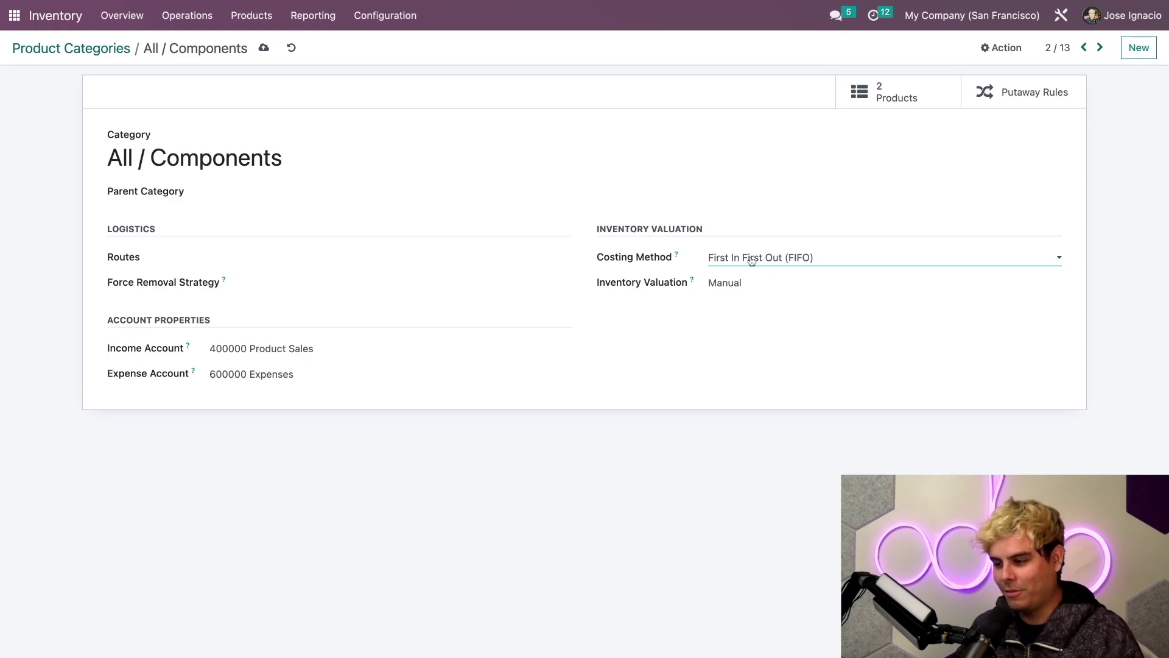
{"action": "left_click", "coordinate": [752, 261]}
{"action": "left_click", "coordinate": [238, 129]}
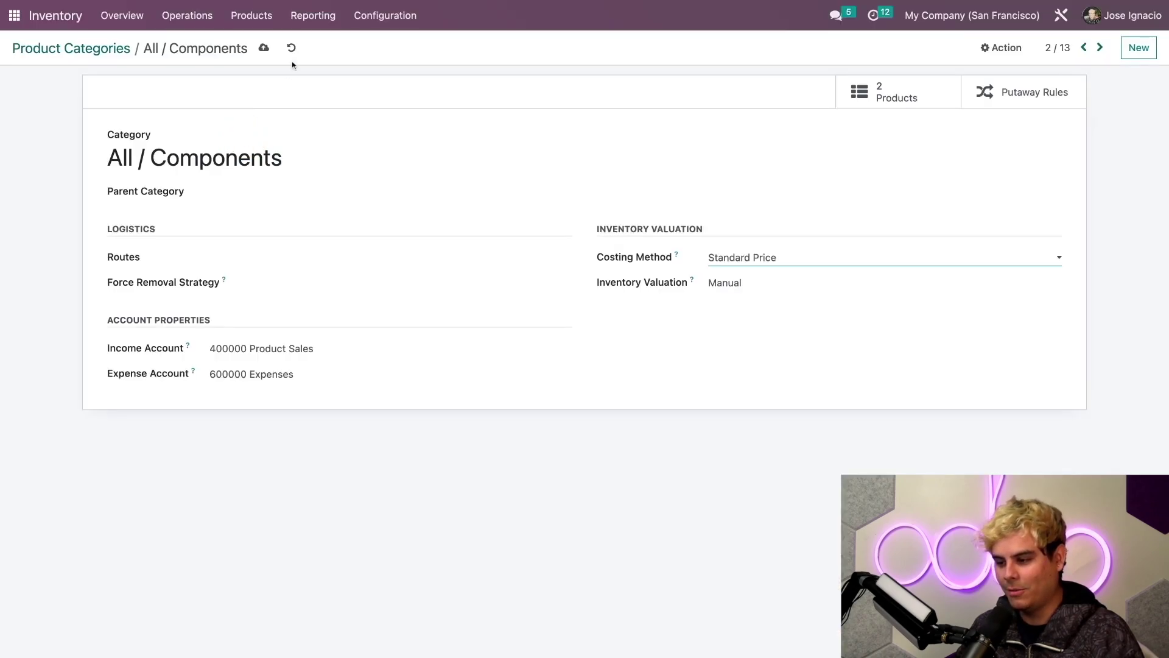
{"action": "left_click", "coordinate": [291, 48]}
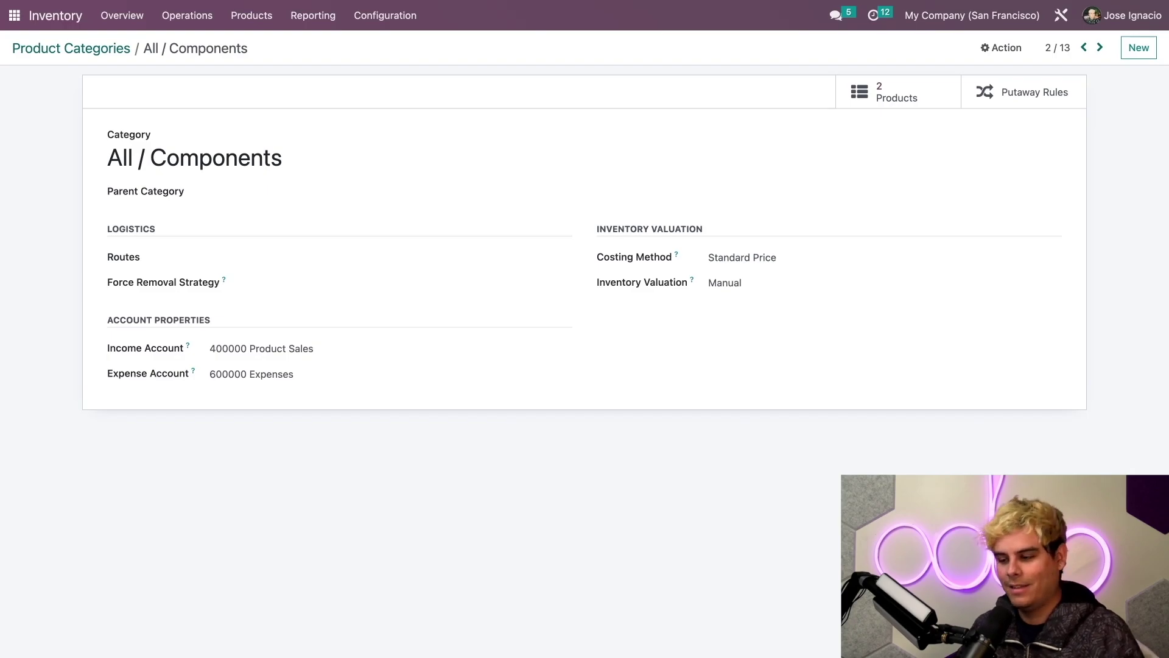
- Open the All / Finished Goods product category to view its costing method and inventory valuation
{"action": "left_click", "coordinate": [96, 48]}
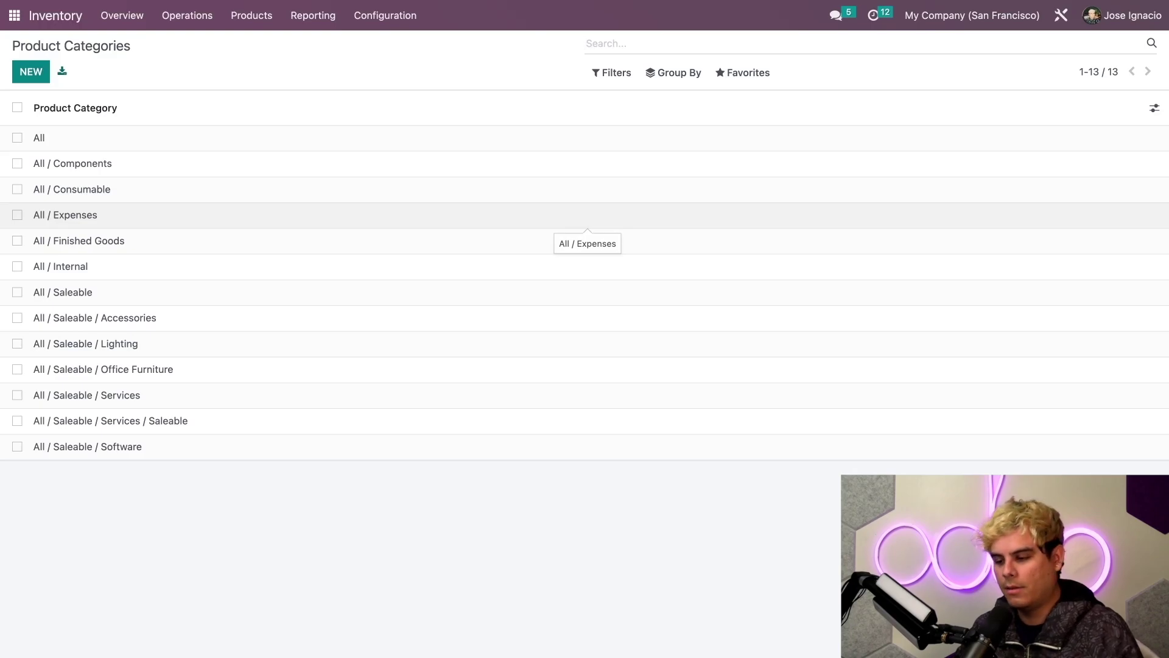
{"action": "left_click", "coordinate": [105, 242]}
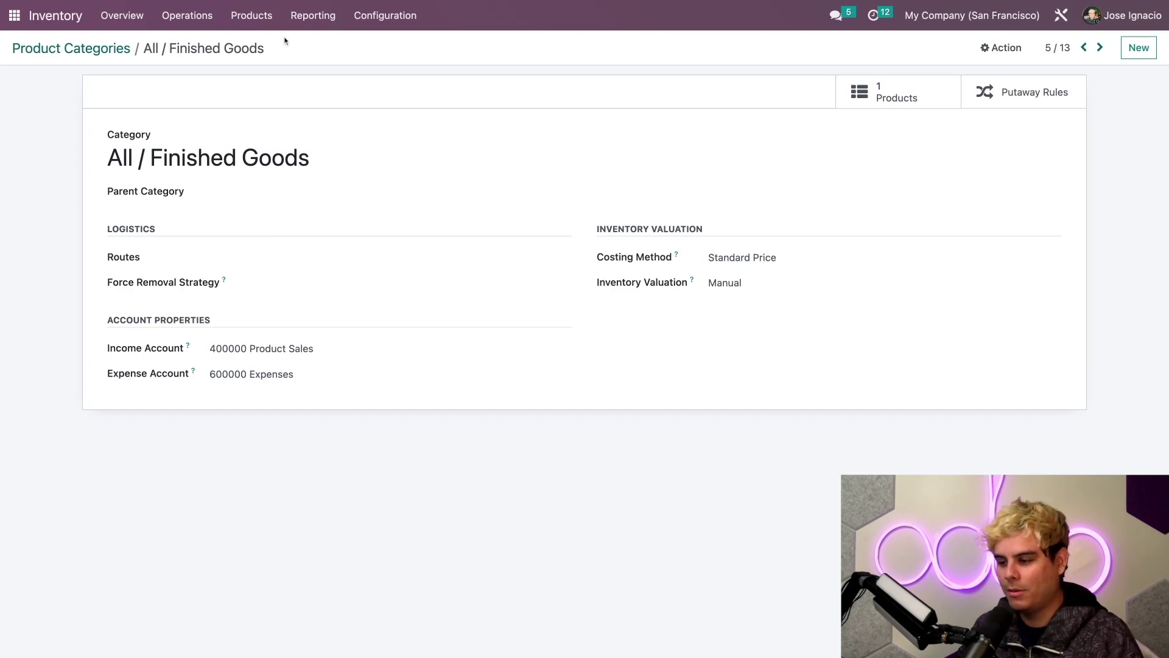
- Open the Table Legs product from the product list and show its product category choices
{"action": "left_click", "coordinate": [267, 24]}
{"action": "left_click", "coordinate": [261, 45]}
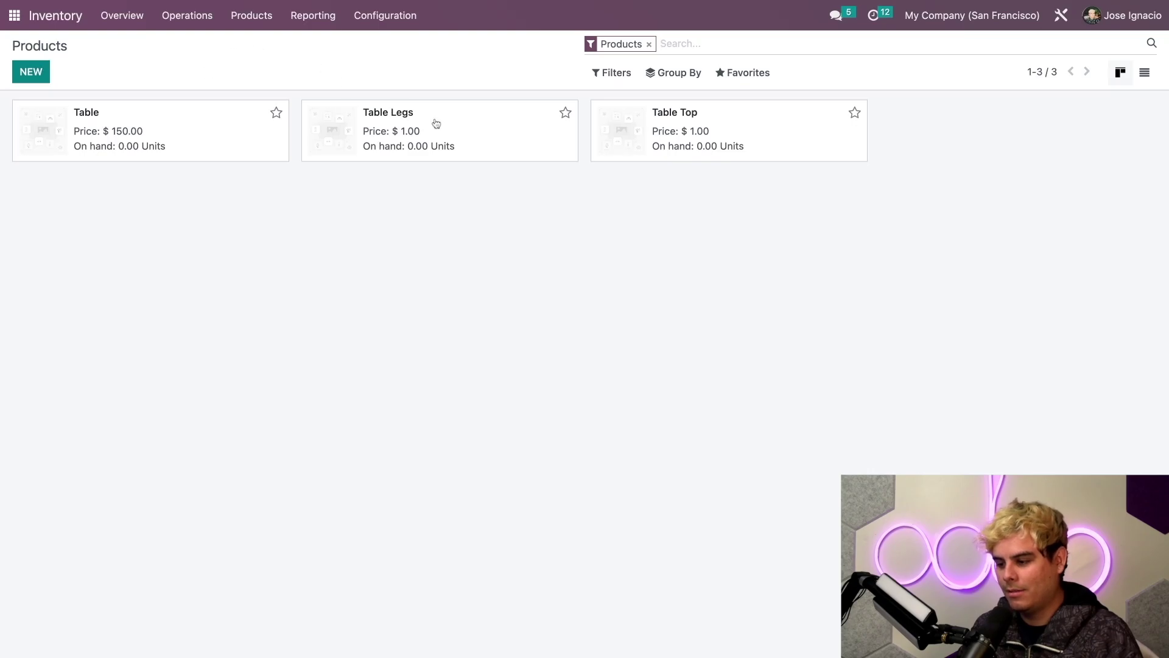
{"action": "left_click", "coordinate": [480, 121]}
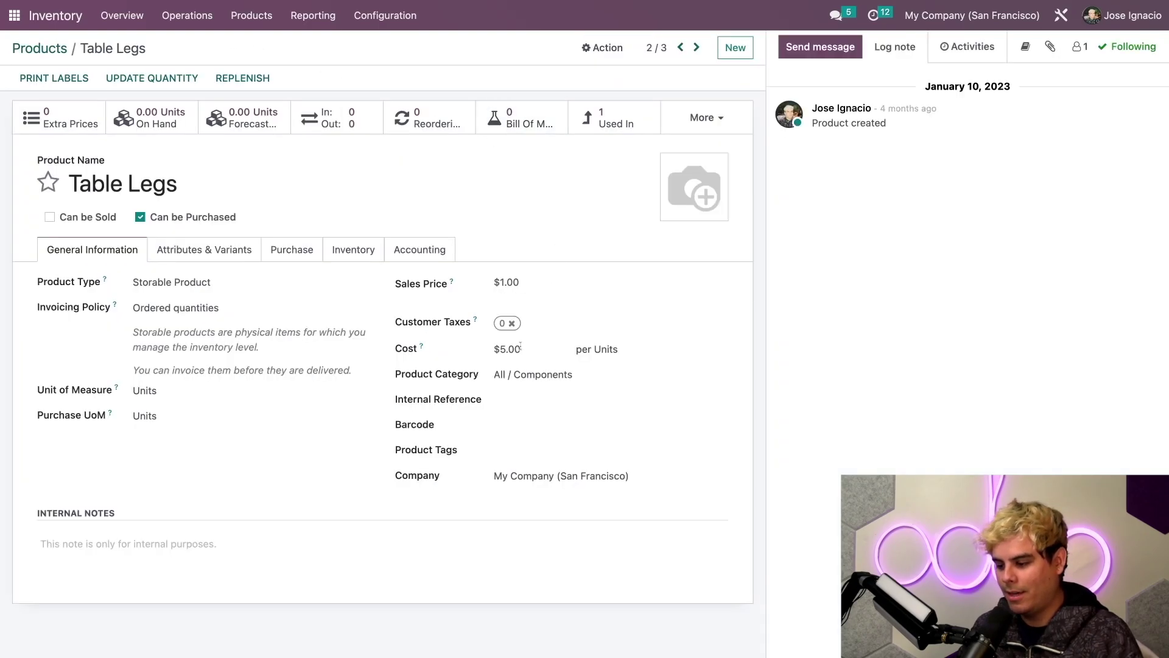
{"action": "left_click", "coordinate": [583, 376]}
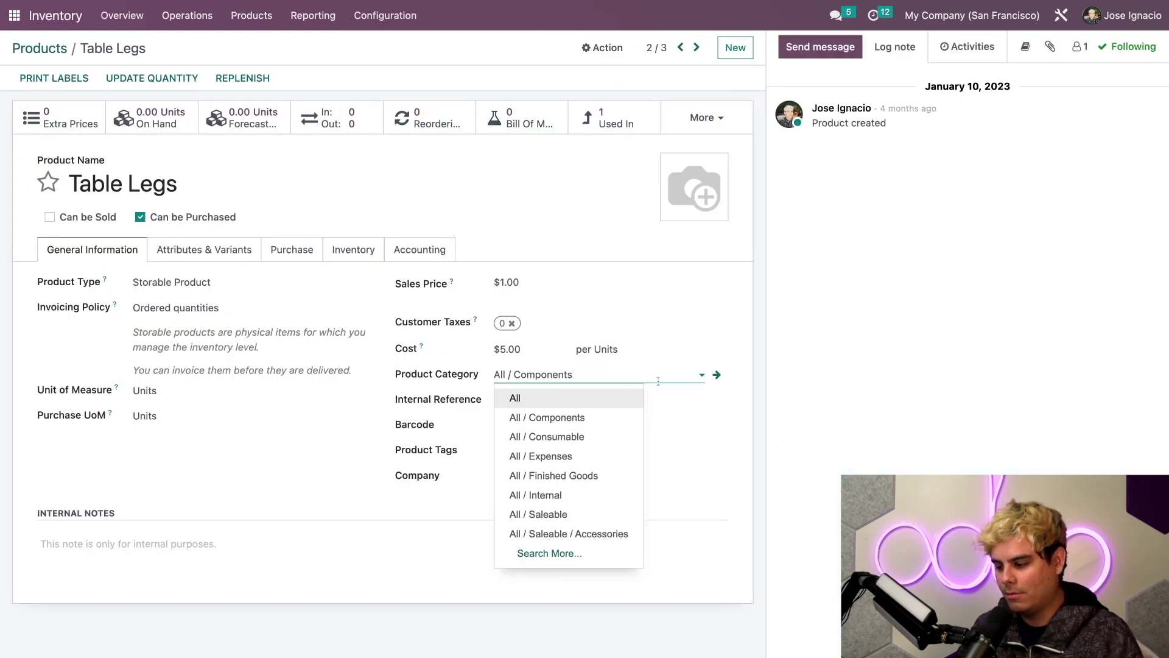